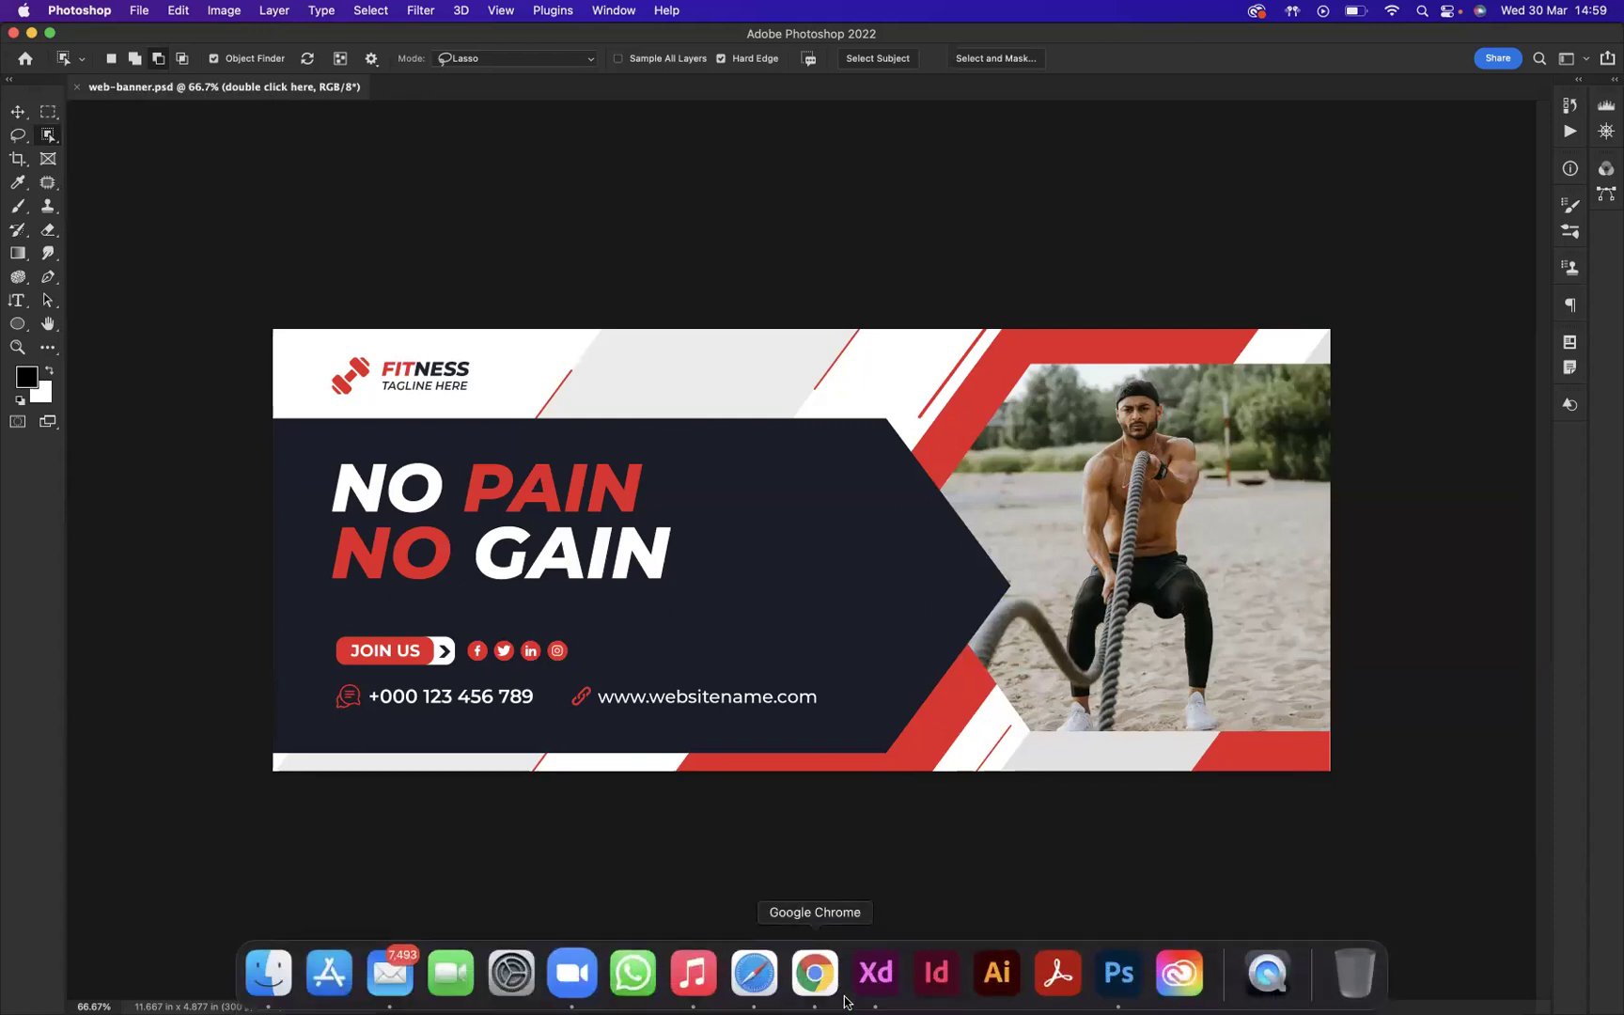
- Switch to Adobe XD and open web-banner.psd from the computer via File > Open
left_click(870, 973)
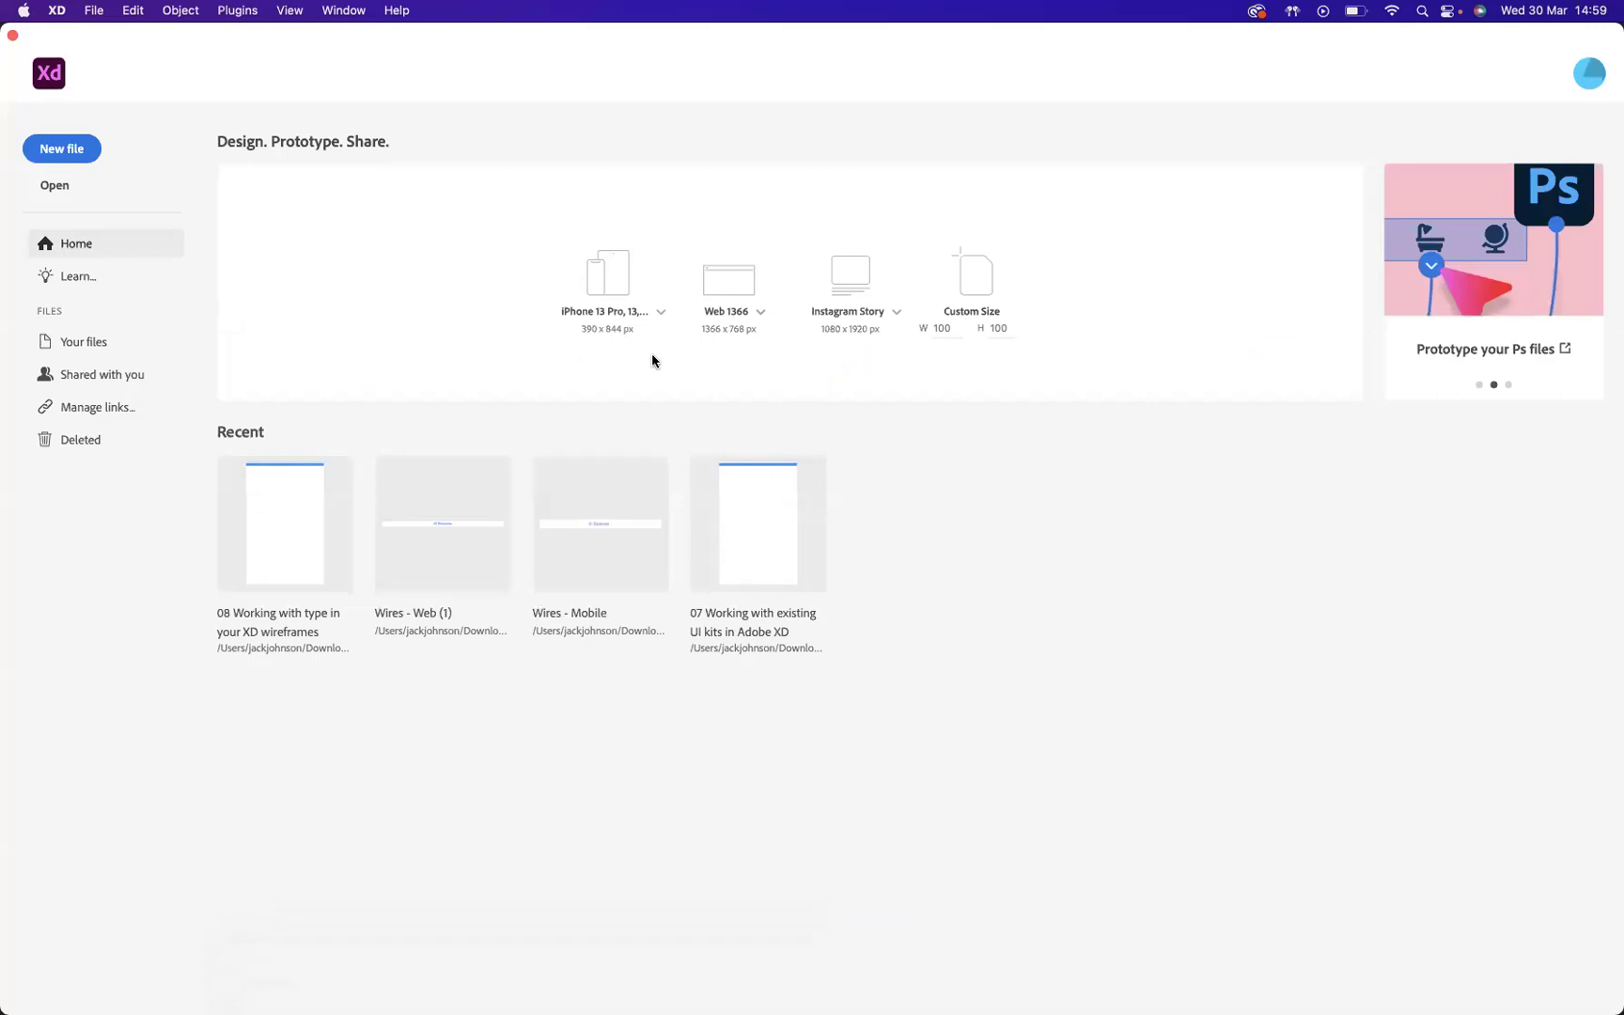
left_click(94, 12)
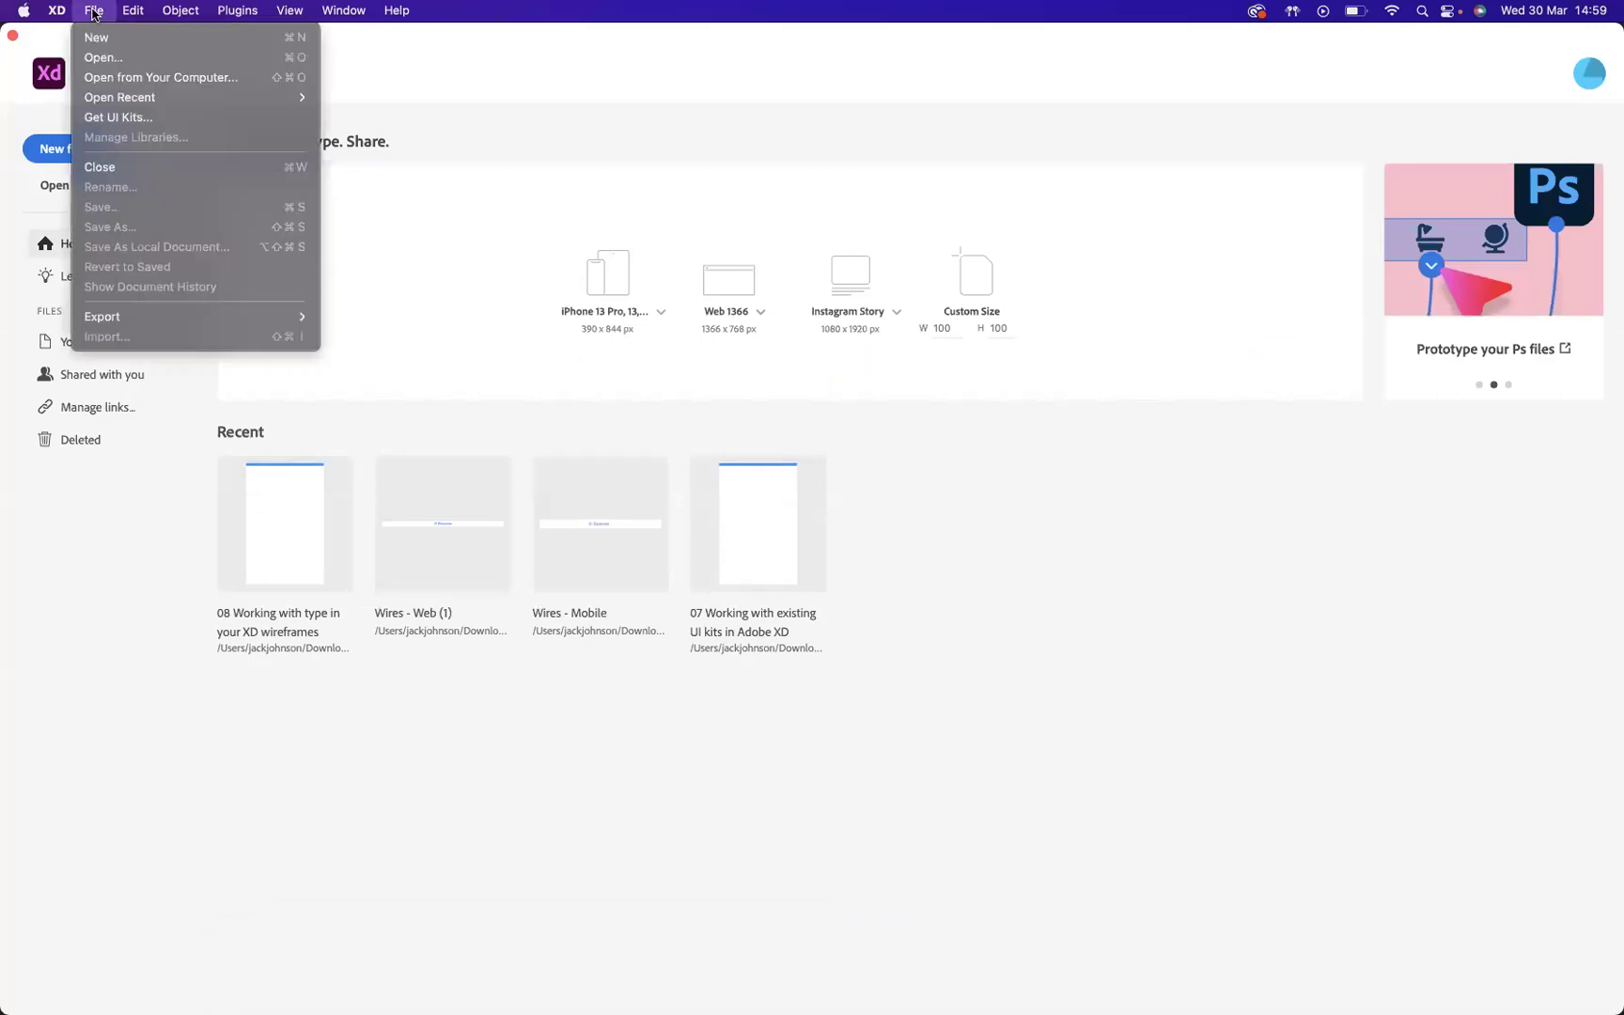
left_click(101, 56)
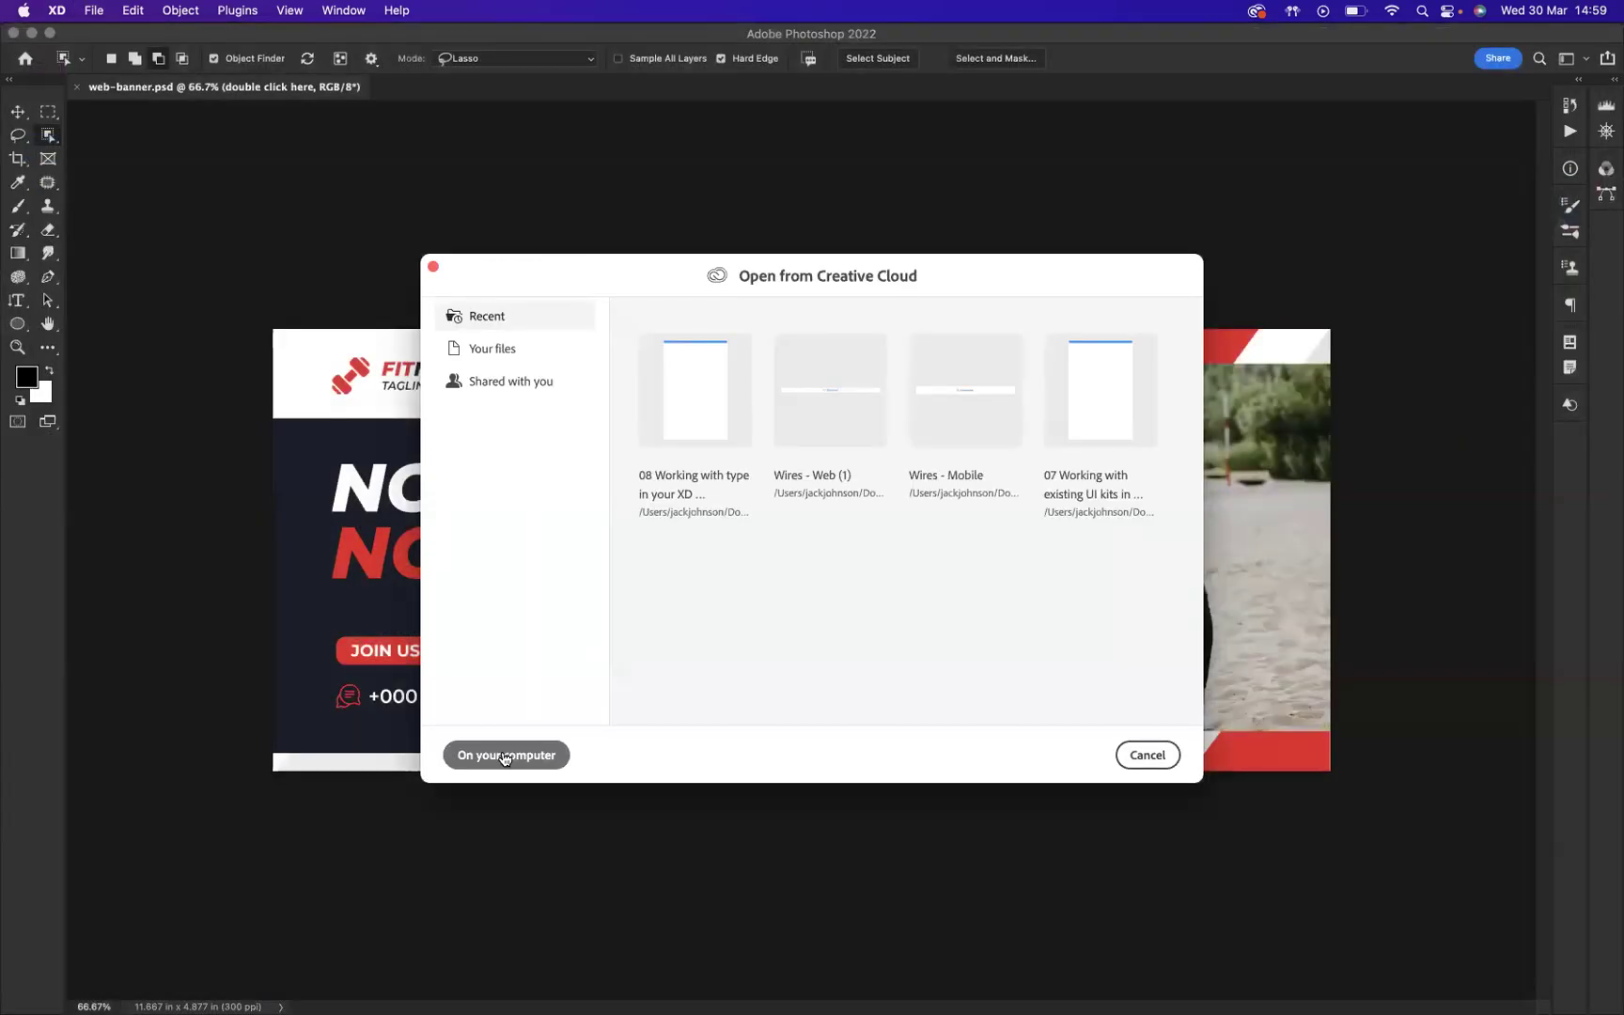
left_click(509, 759)
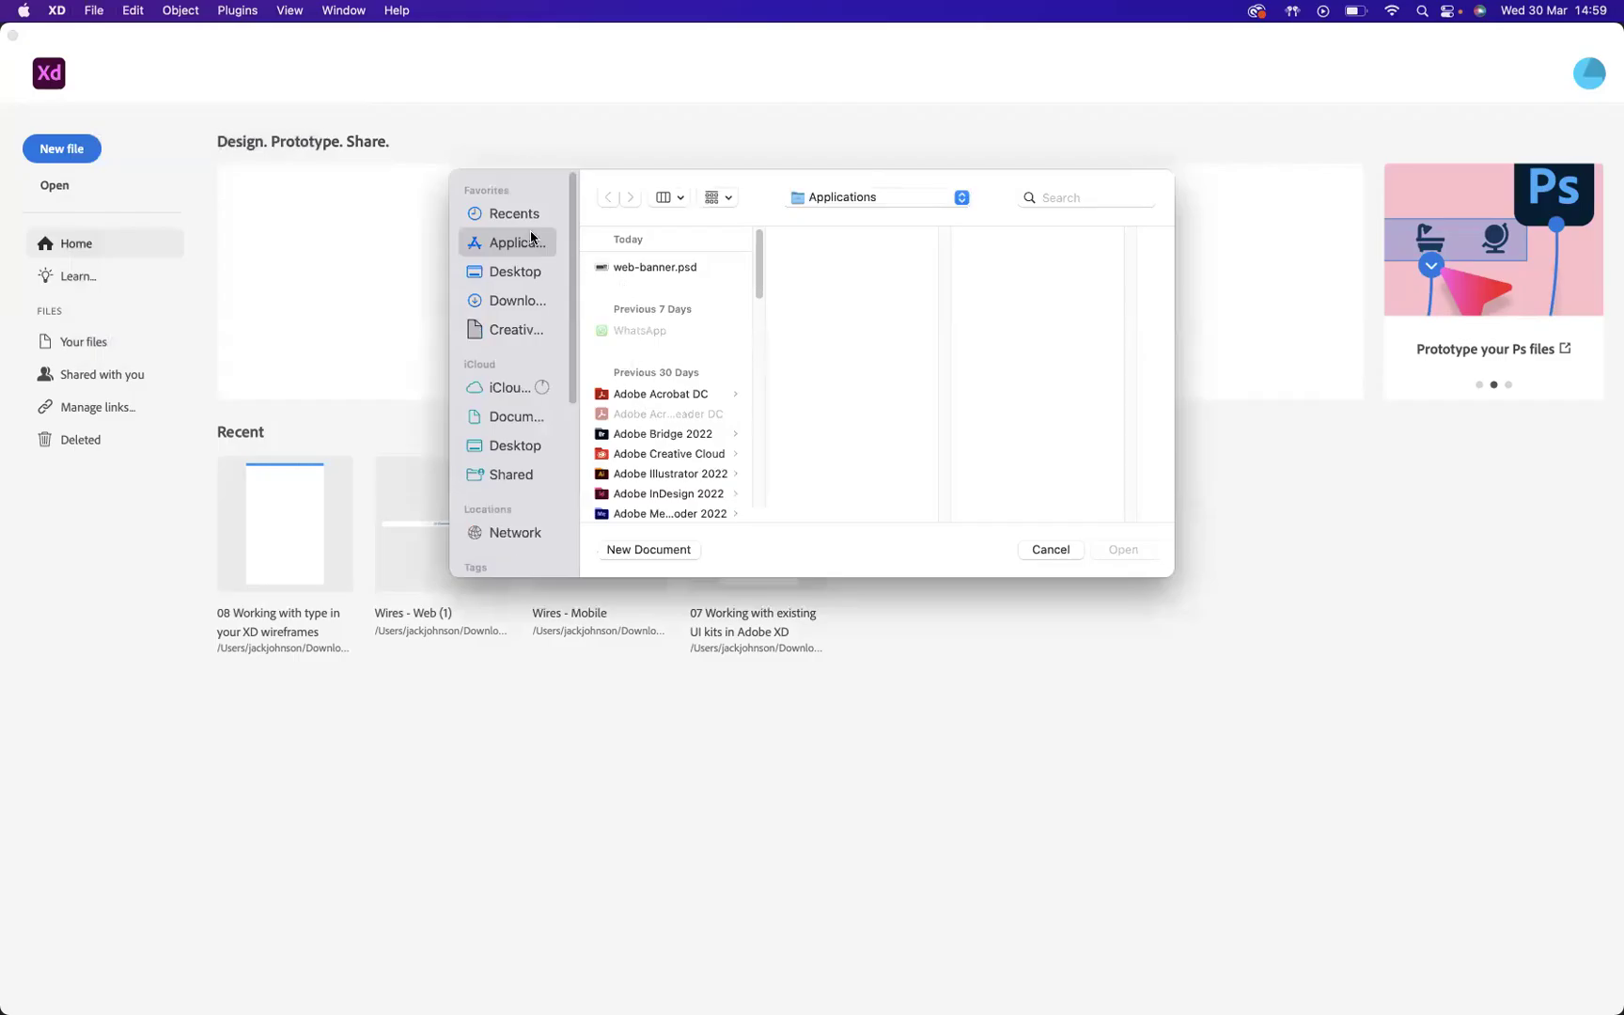
left_click(649, 269)
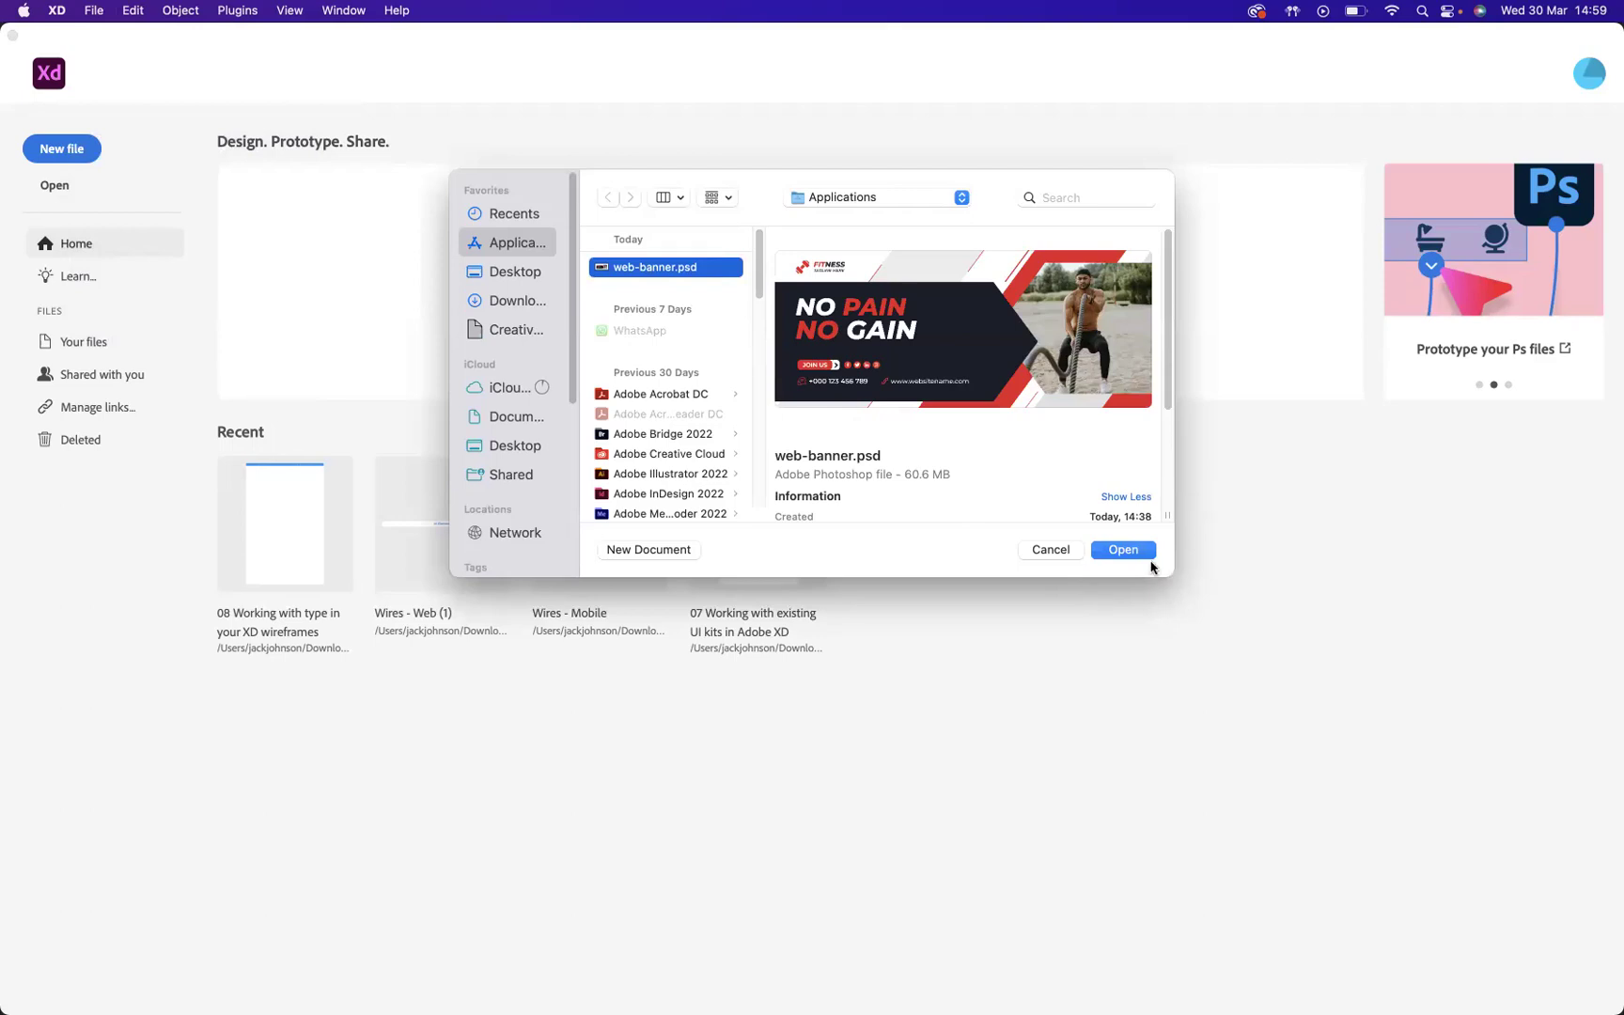
left_click(1123, 550)
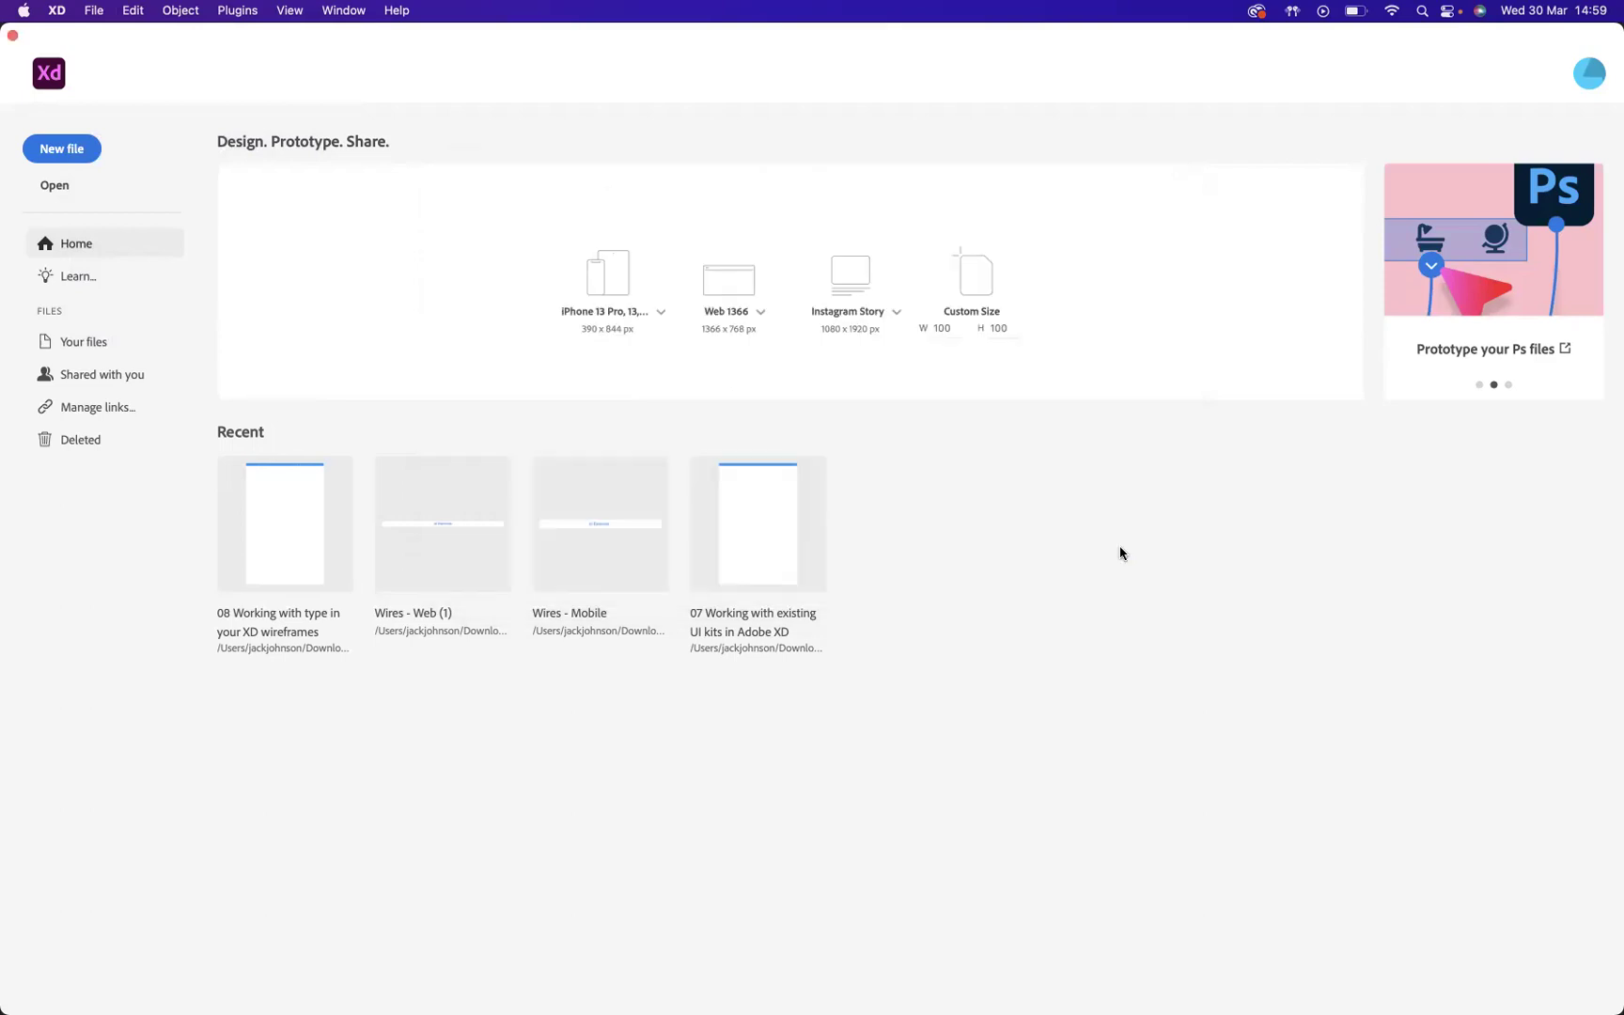